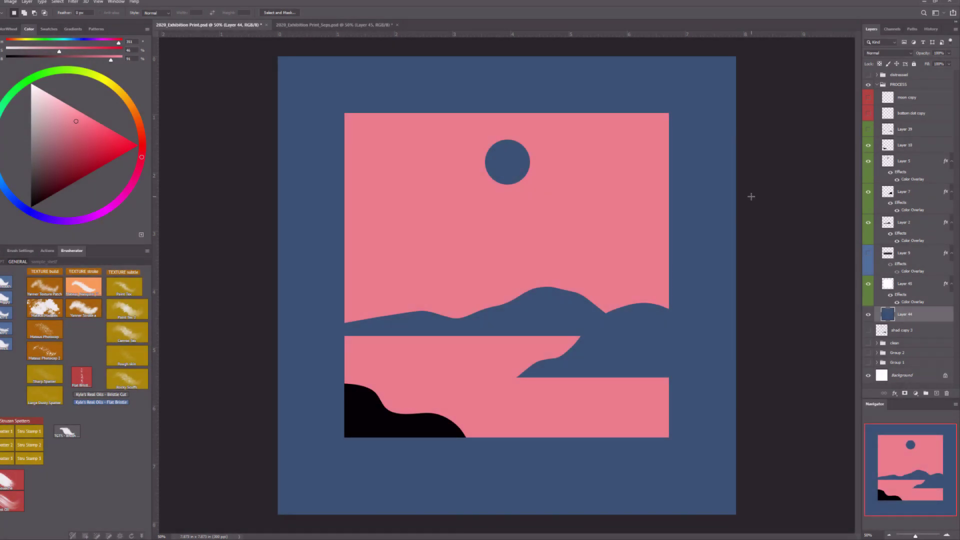
Hide the two blue mountain layers, Layer 2 and Layer 7, and show them again to demonstrate the separate shapes.
left_click(869, 222)
left_click(869, 194)
left_click(869, 222)
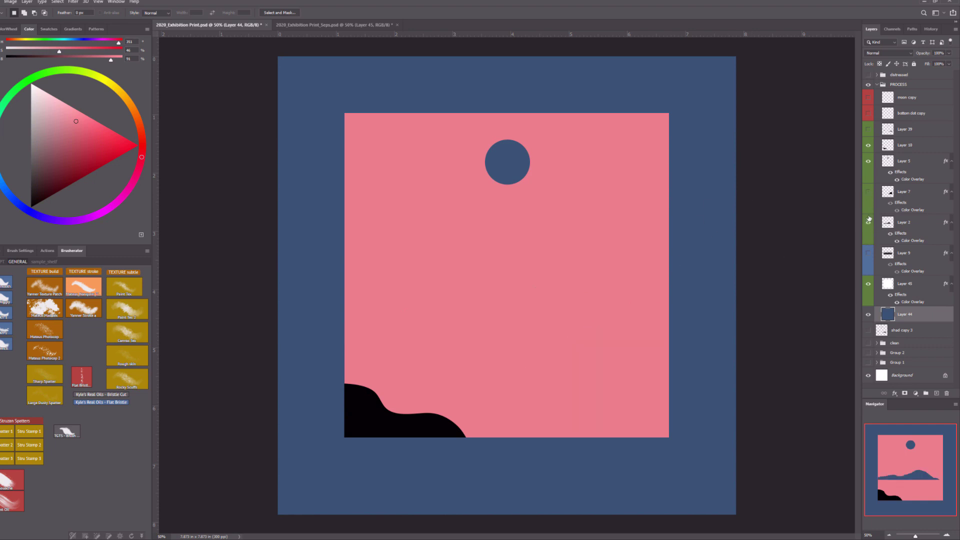
left_click(869, 191)
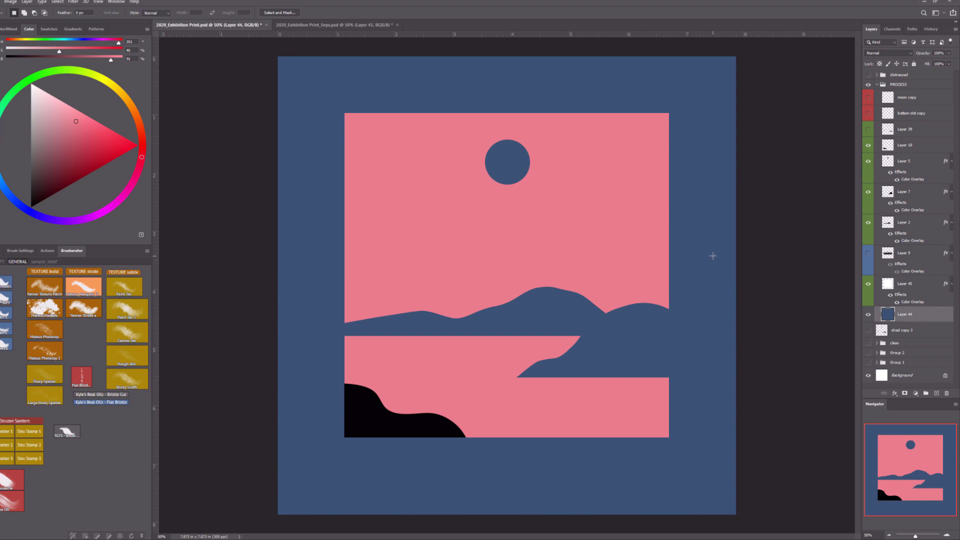
Show the black grain shading layer and the white speckled gradient on Layer 9.
left_click(869, 130)
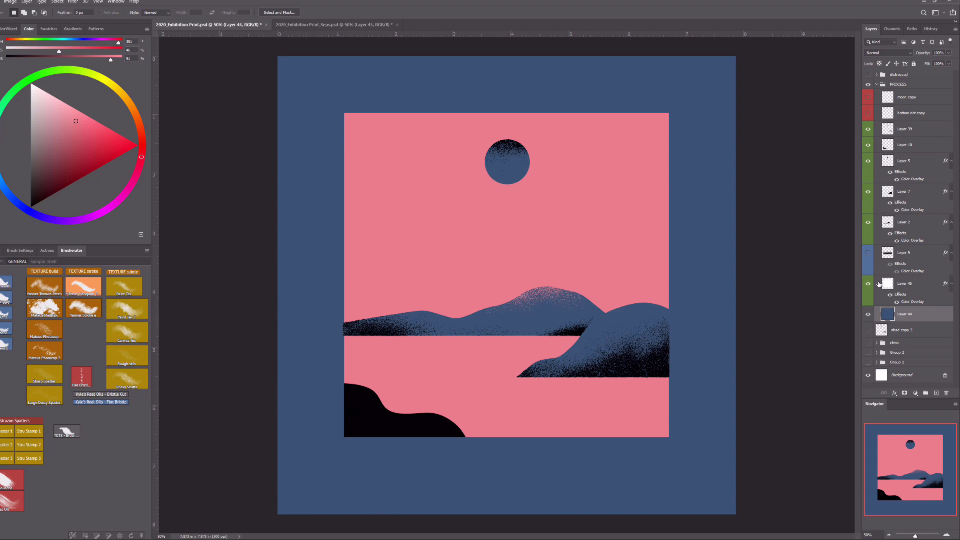
left_click(869, 253)
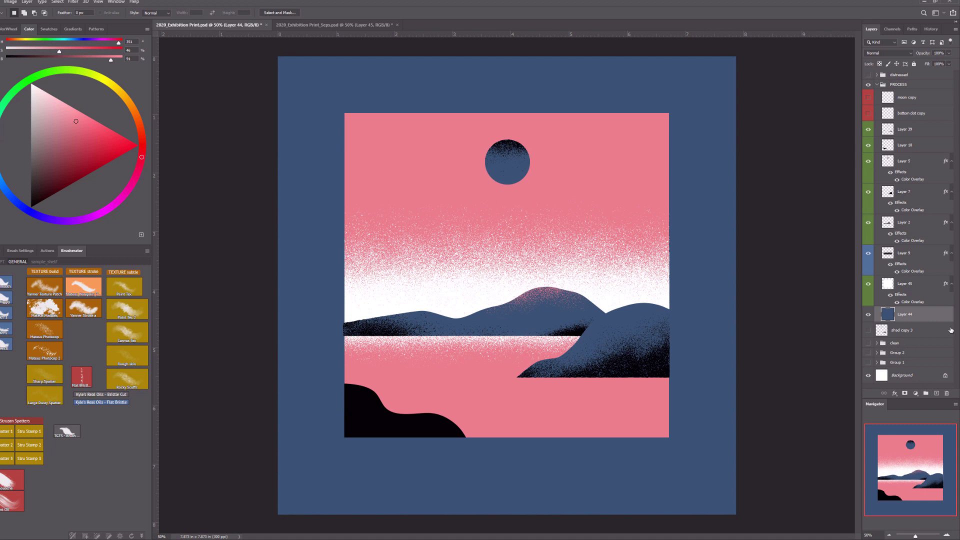
Paste a merged copy of the square artwork above Layer 44 and rotate it counterclockwise behind the original.
left_click(888, 284, "ctrl")
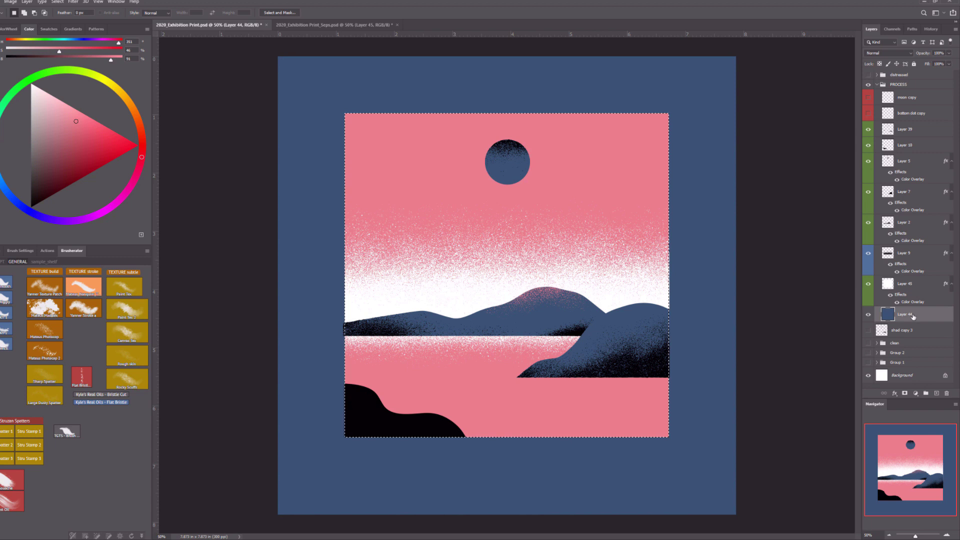
key("ctrl+shift+c")
key("ctrl+v")
key("ctrl+t")
left_click_drag(677, 449, 762, 334)
key("Return")
Duplicate the rotated artwork copy and rotate the lower of the two a further 36° or so counterclockwise.
key("ctrl+j")
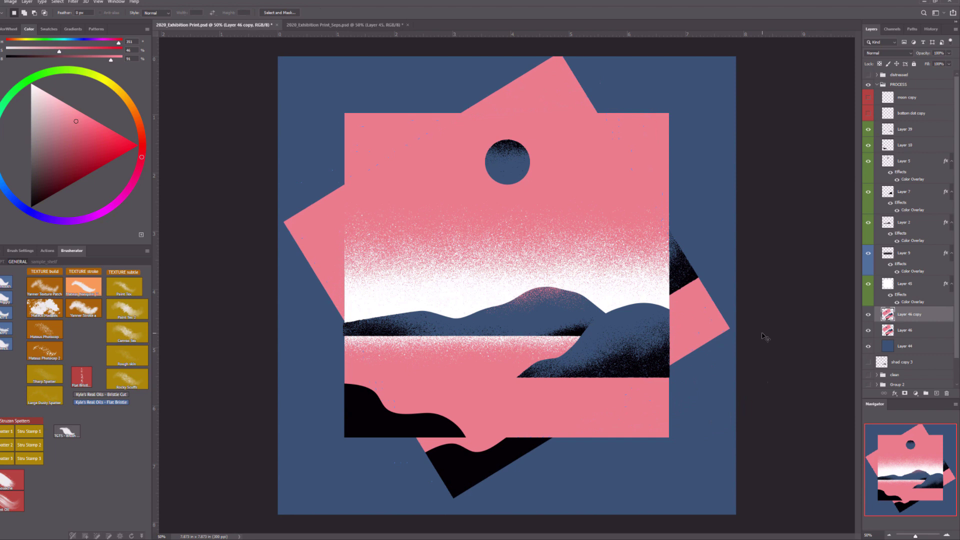
left_click(918, 330)
key("ctrl+t")
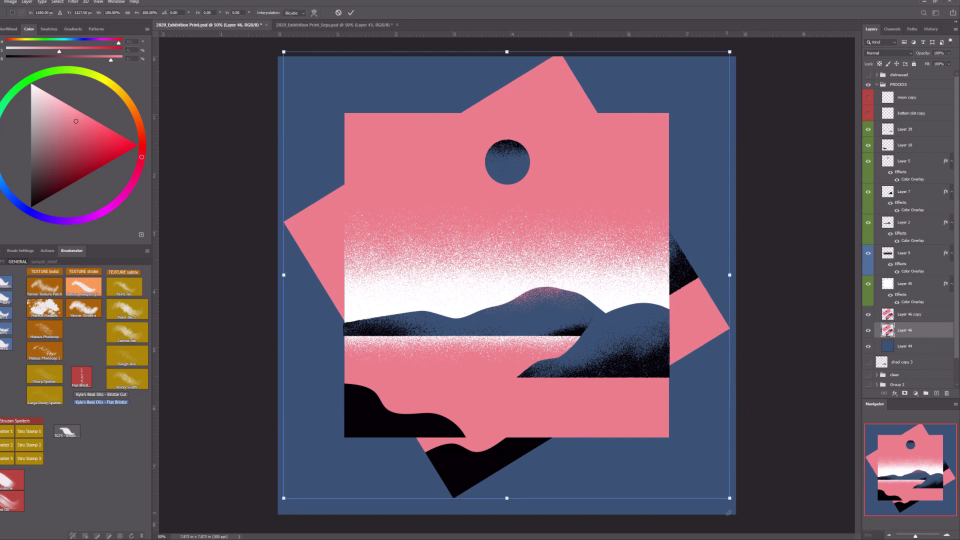
left_click_drag(731, 510, 778, 325)
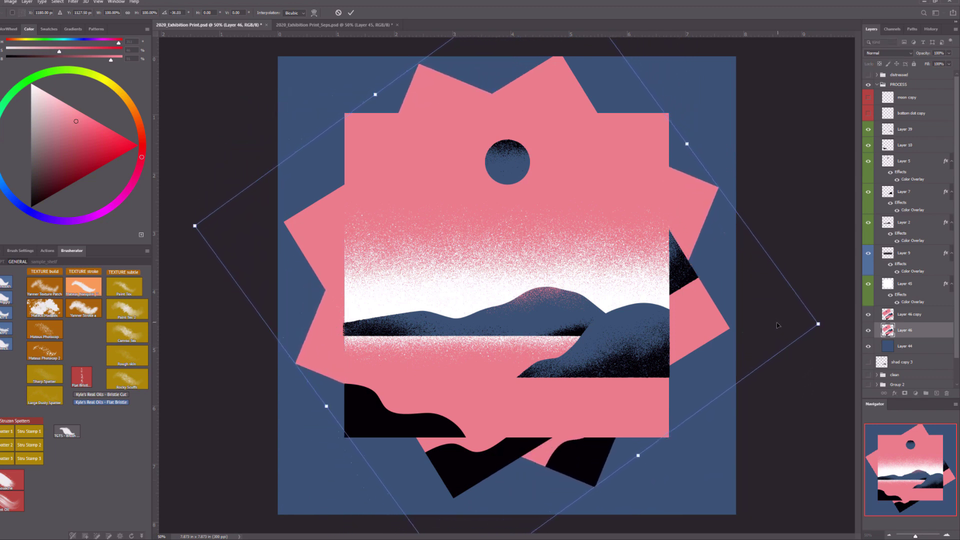
key("Return")
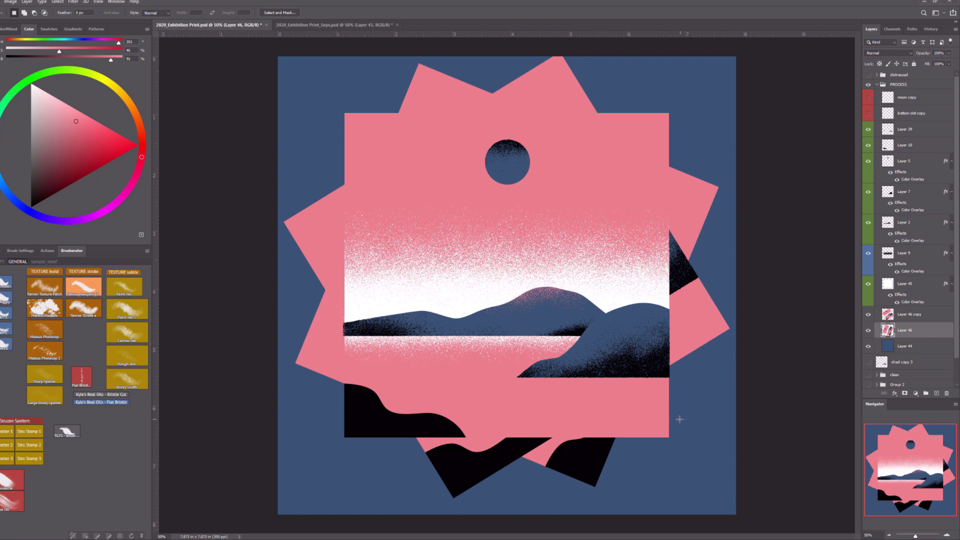
Merge the two rotated artwork copies into one layer.
left_click(909, 314, "shift")
right_click(908, 315)
left_click(849, 444)
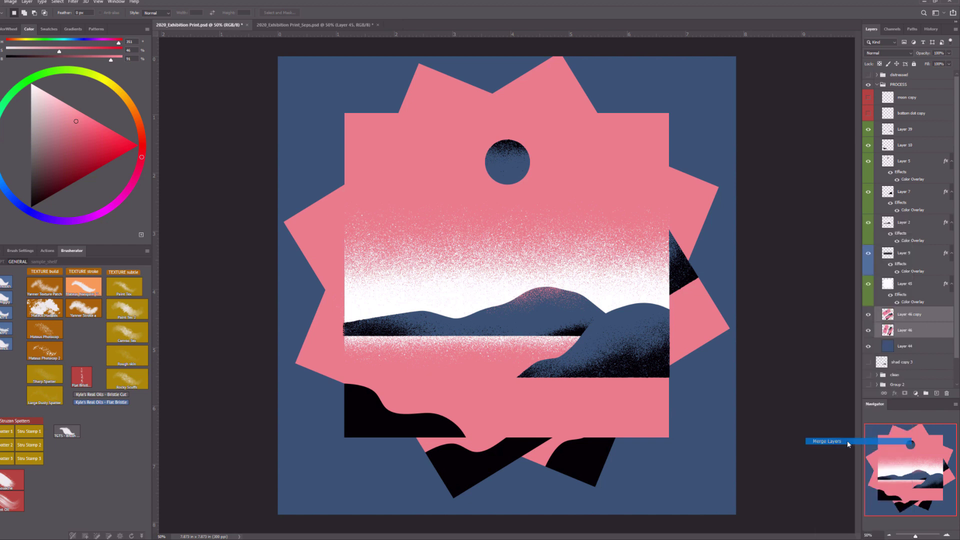
Trim the protruding points of the merged copy with straight cuts along the artwork's left and top sides.
left_click_drag(247, 144, 327, 433)
key("Delete")
key("ctrl+d")
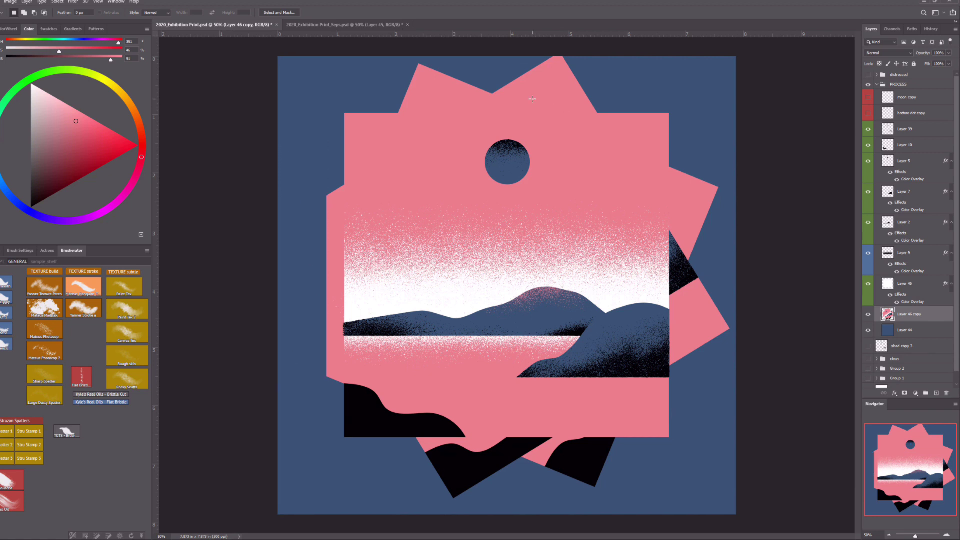
left_click_drag(400, 95, 656, 15)
key("Delete")
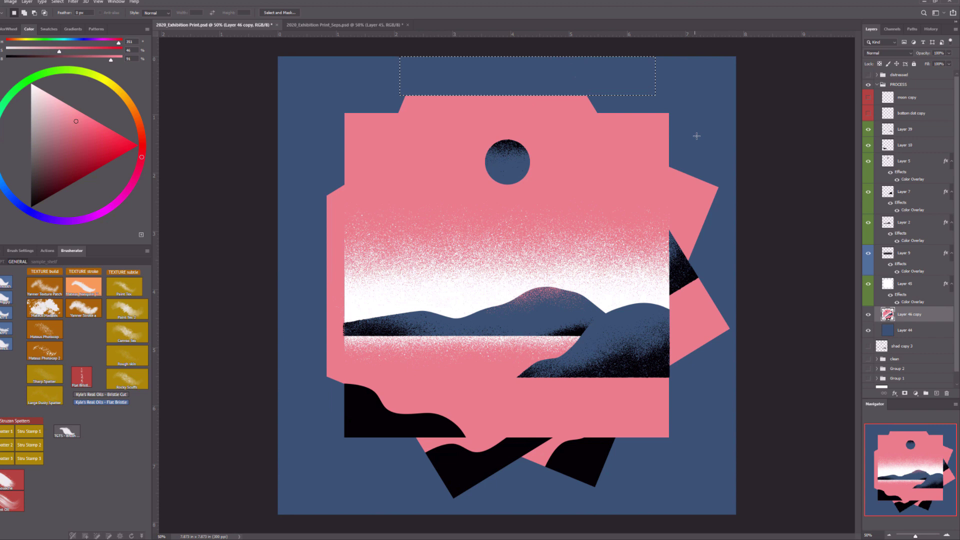
Trim the protruding points of the merged copy with straight cuts along the artwork's right and bottom sides.
mouse_move(691, 155)
left_mouse_down()
mouse_move(734, 370)
mouse_move(734, 478)
left_mouse_up()
left_click_drag(712, 405, 706, 409)
key("Delete")
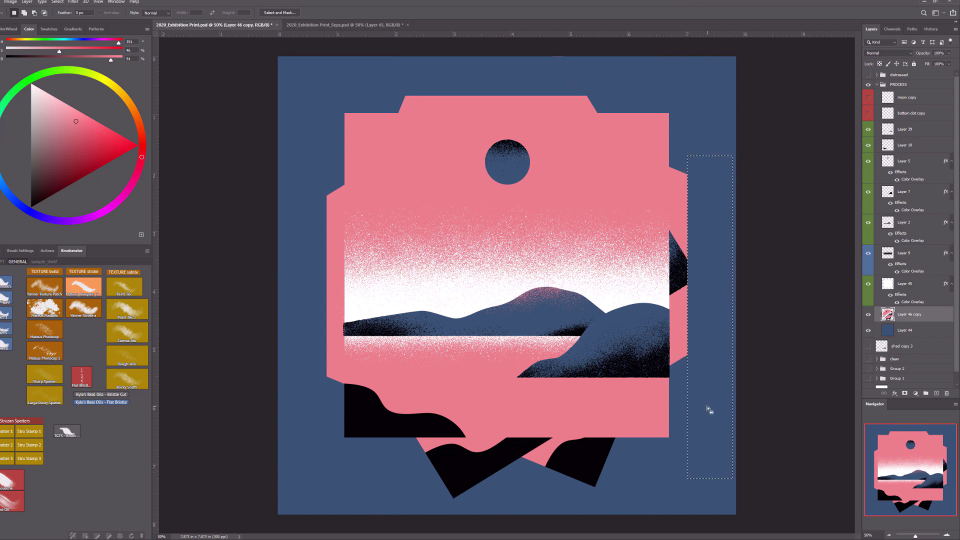
left_click_drag(389, 459, 695, 526)
left_click_drag(554, 488, 551, 486)
key("Delete")
key("ctrl+d")
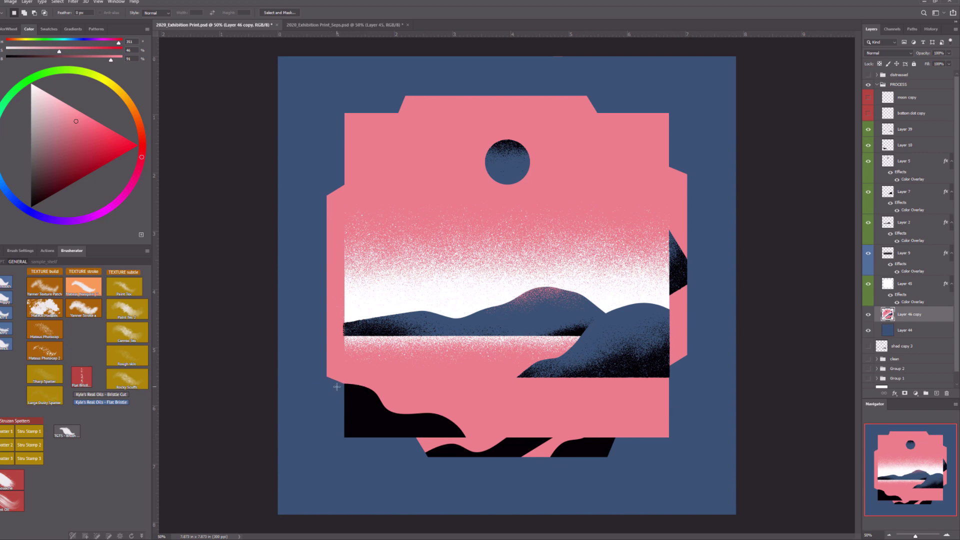
Square off the slanted lower-left edge of the merged copy by filling a rectangular selection with pink.
key("ctrl+plus")
left_click_drag(317, 398, 422, 332)
key("ctrl+plus")
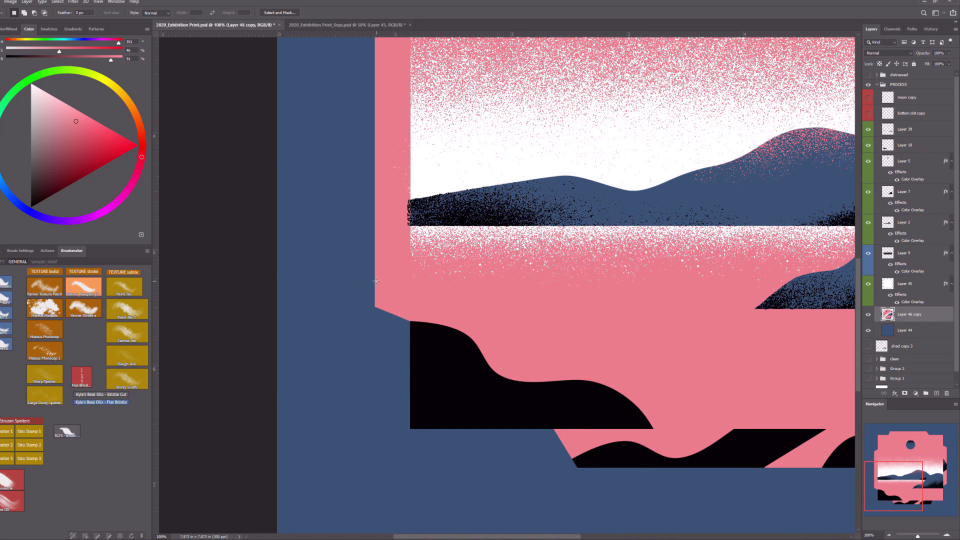
left_click_drag(374, 281, 423, 321)
key("shift+F5")
key("Return")
key("ctrl+d")
Square off the slanted upper-right edge of the merged copy by filling a rectangular selection with pink.
scroll(670, 332, "up", 10)
scroll(671, 333, "right", 10)
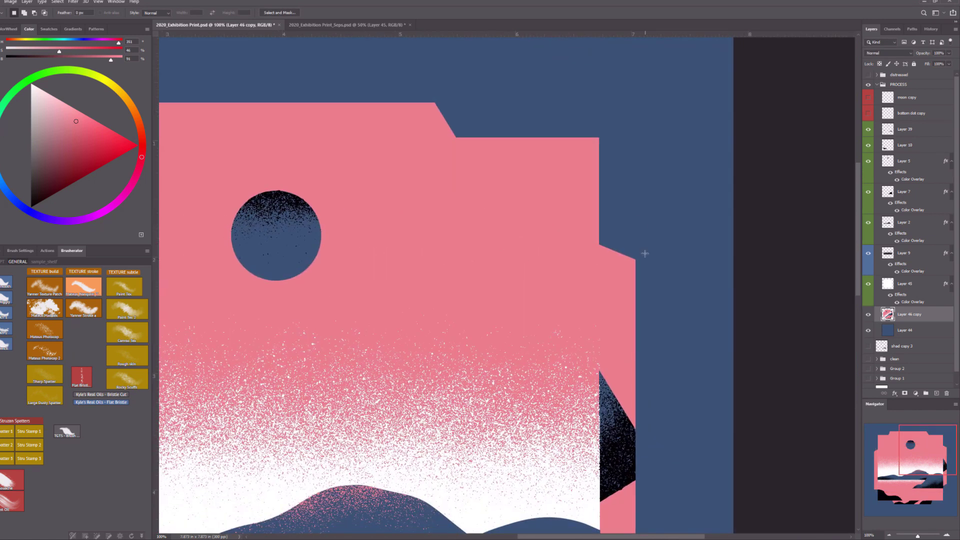
left_click_drag(594, 245, 636, 283)
key("shift+BackSpace")
key("Return")
key("ctrl+d")
key("ctrl+minus")
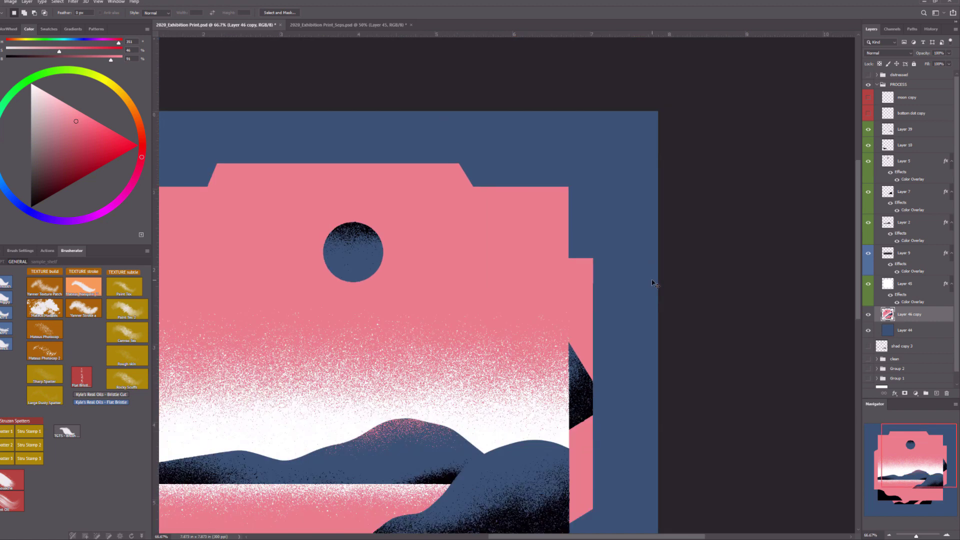
key("ctrl+minus")
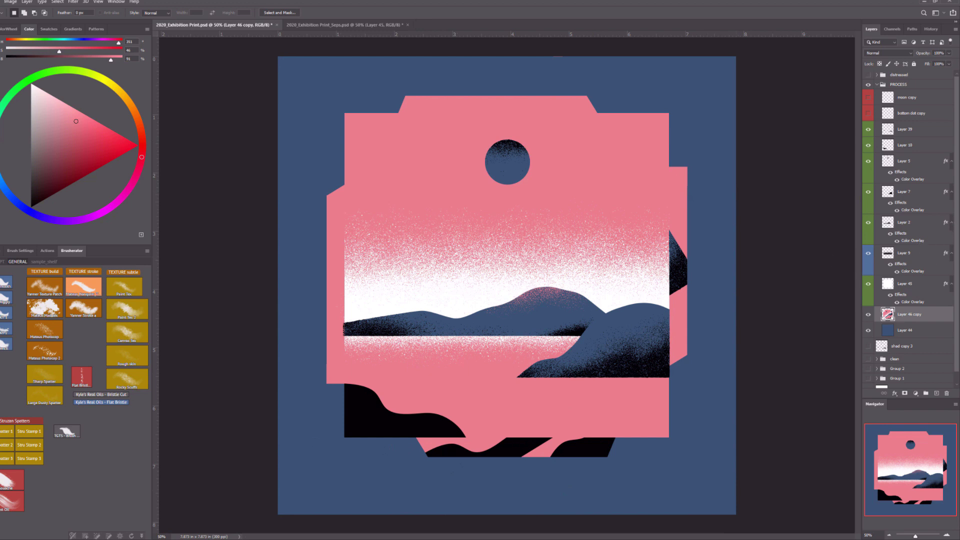
Show the moon copy and bottom dot copy layers and the distressed group.
left_click(869, 98)
left_click(869, 114)
left_click(869, 75)
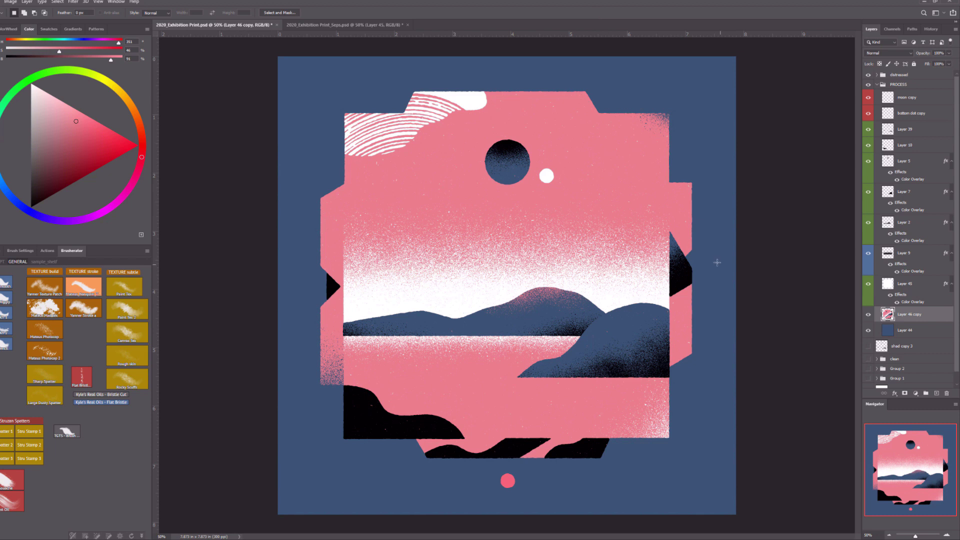
Switch to the 2020_Exhibition Print_Seps.psd document and show its pink, blue and black separation layers.
key("ctrl+Tab")
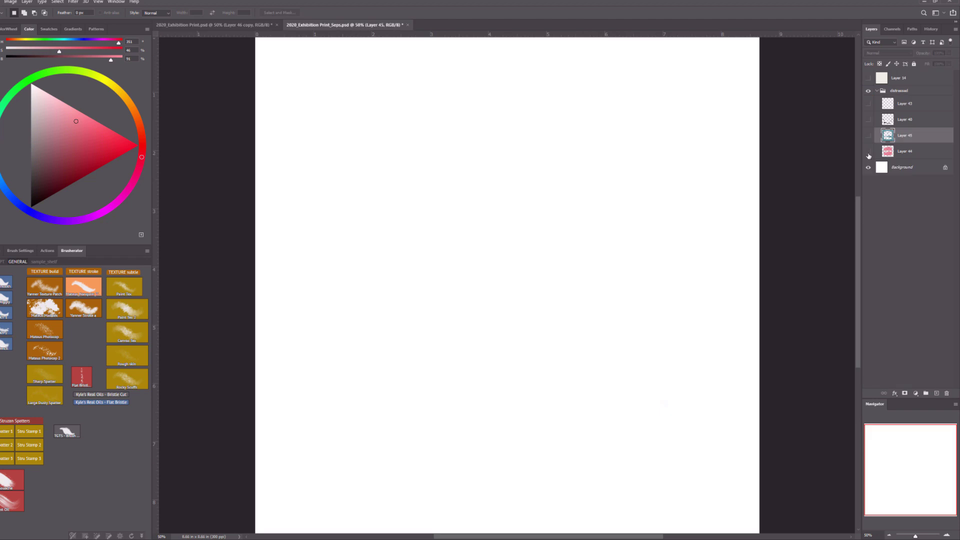
left_click(868, 152)
left_click(869, 136)
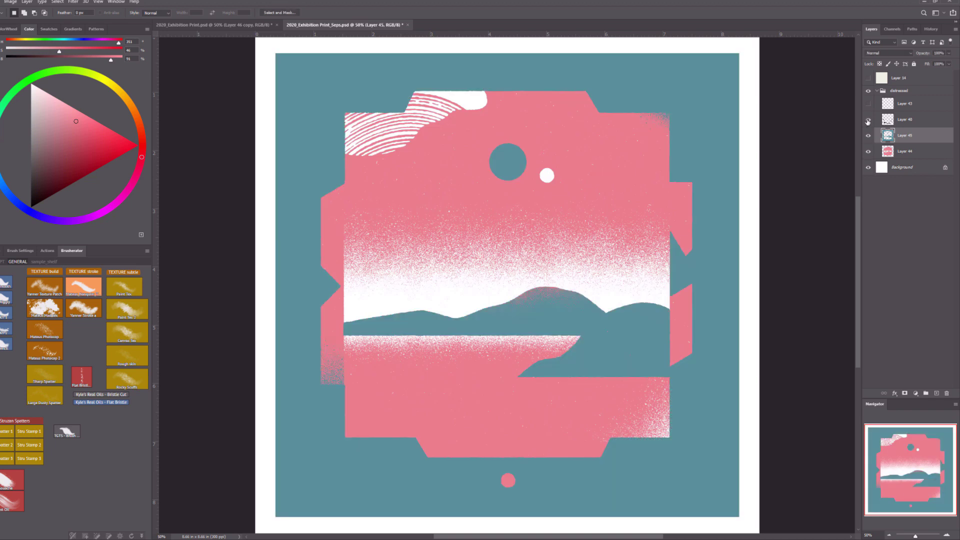
left_click(868, 120)
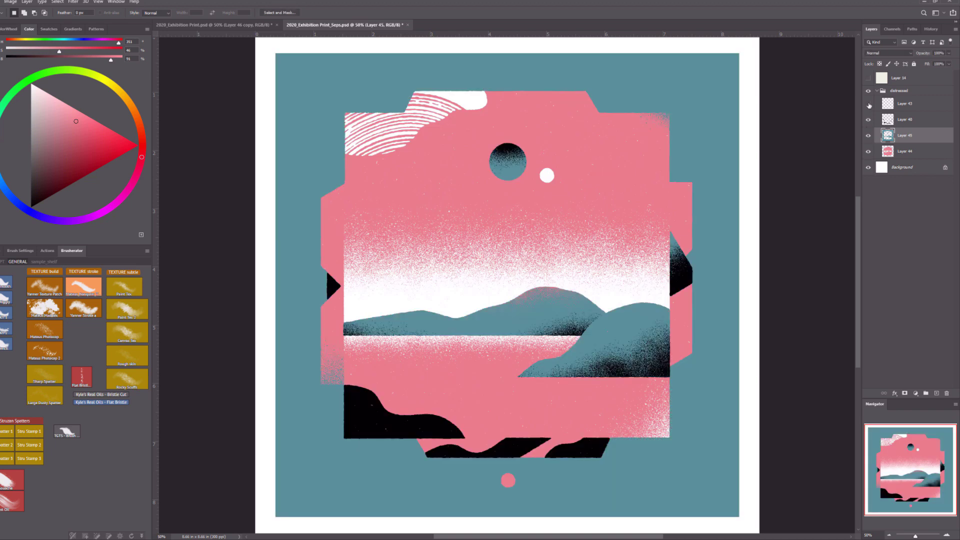
Show the corner registration marks layer, and toggle the black and blue separation layers off and on to compare them.
left_click(869, 120)
left_click(869, 120)
left_click(869, 137)
left_click(868, 137)
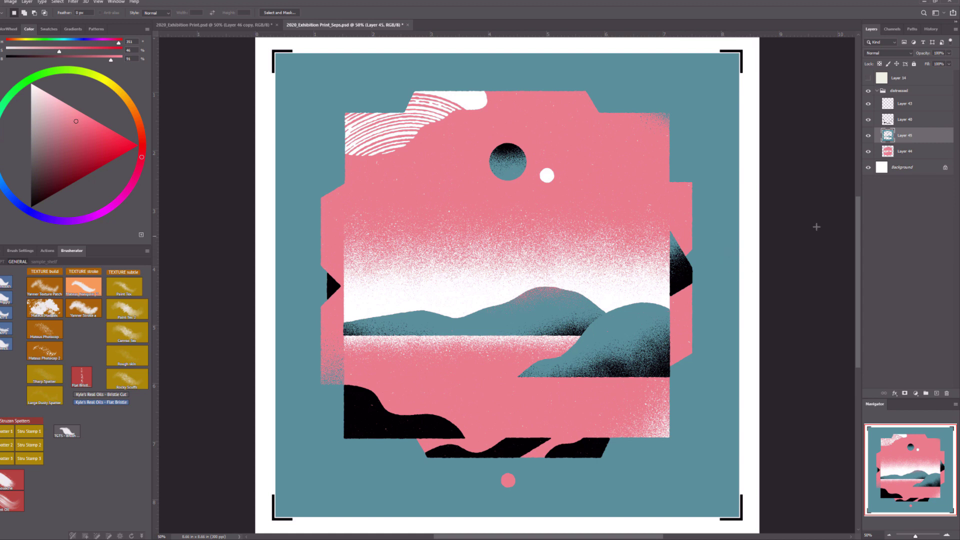
left_click(868, 120)
left_click(868, 120)
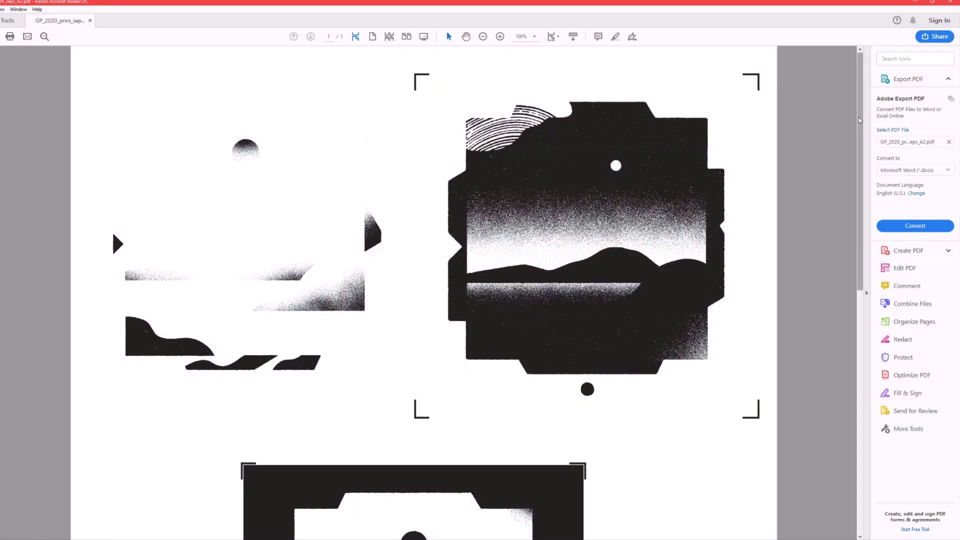
Look over the black-only colour separations and their registration marks in the GP_2020_print_seps_A2.pdf file.
scroll(839, 302, "down", 7)
scroll(839, 302, "up", 7)
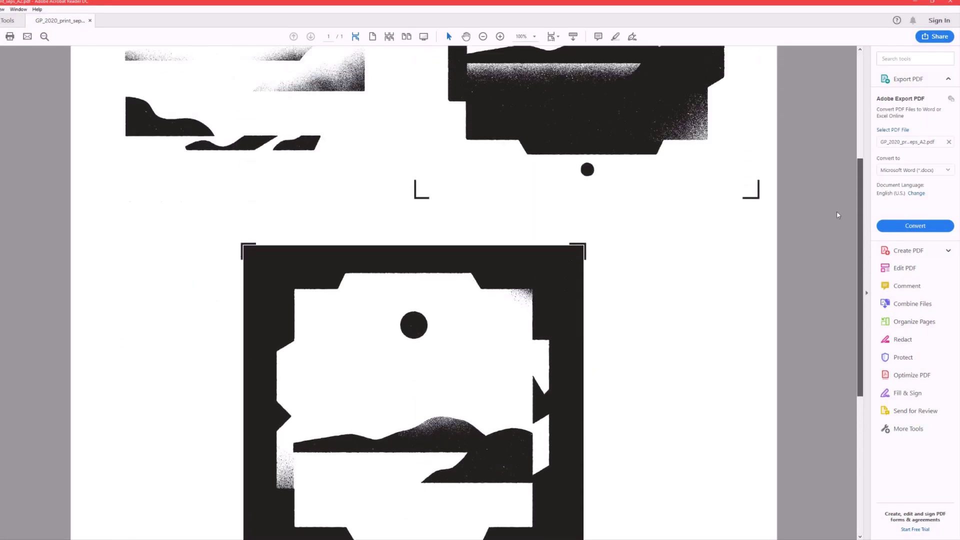